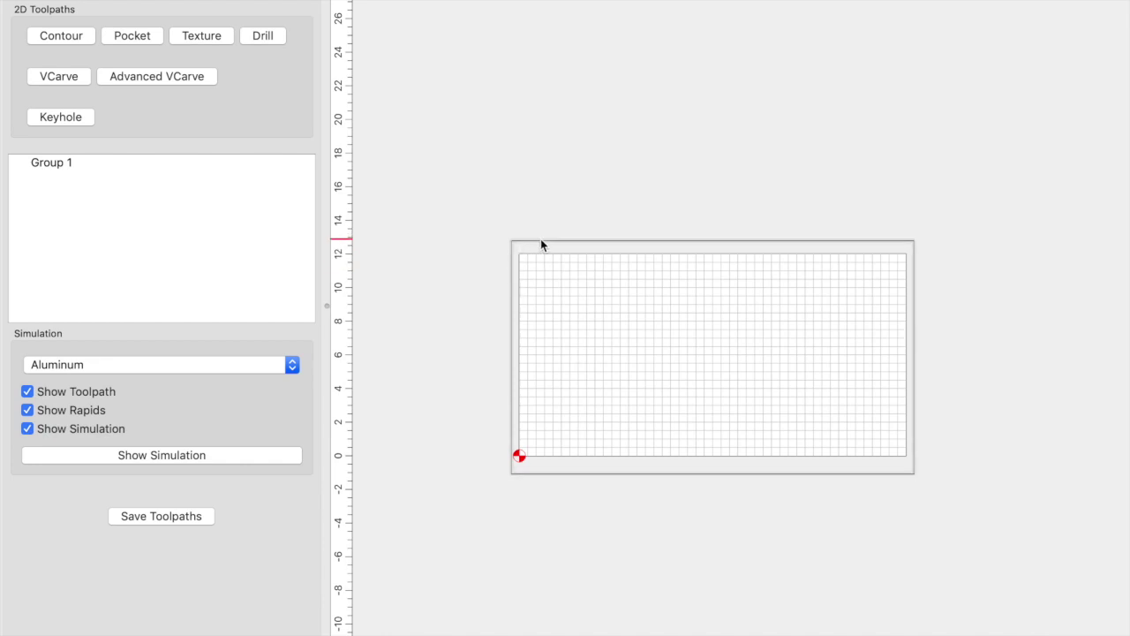
Start a pocket toolpath on the stock rectangle and bring up its Select Tool library list
{"action": "scroll", "coordinate": [558, 311], "scroll_direction": "up", "scroll_amount": 1}
{"action": "scroll", "coordinate": [559, 313], "scroll_direction": "up", "scroll_amount": 2}
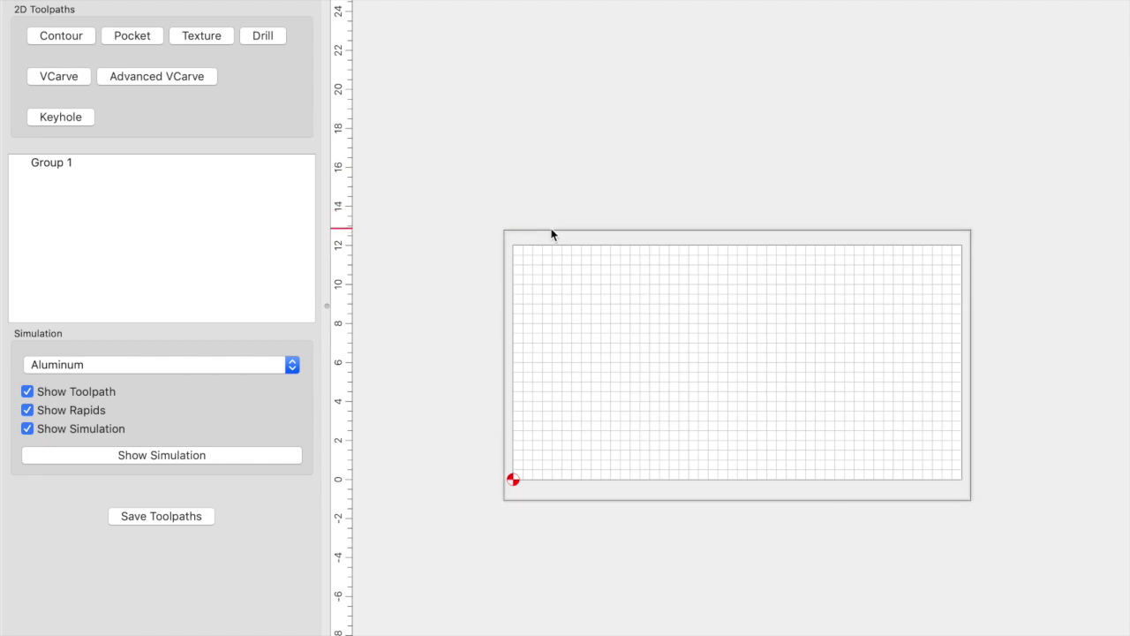
{"action": "left_click", "coordinate": [553, 231]}
{"action": "left_click", "coordinate": [142, 35]}
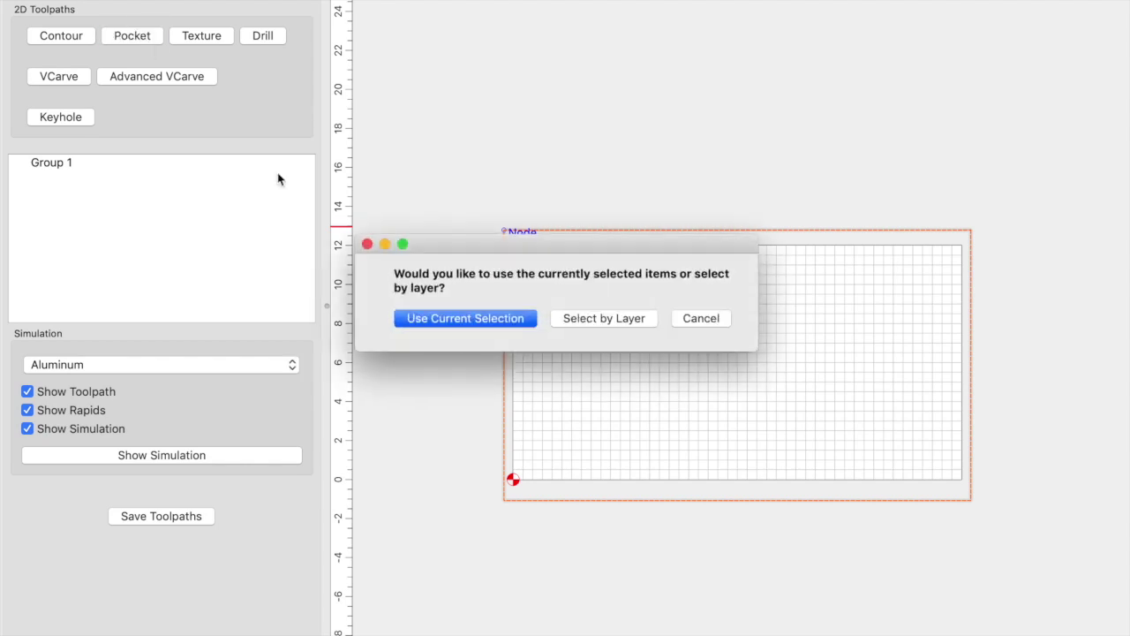
{"action": "left_click", "coordinate": [465, 320]}
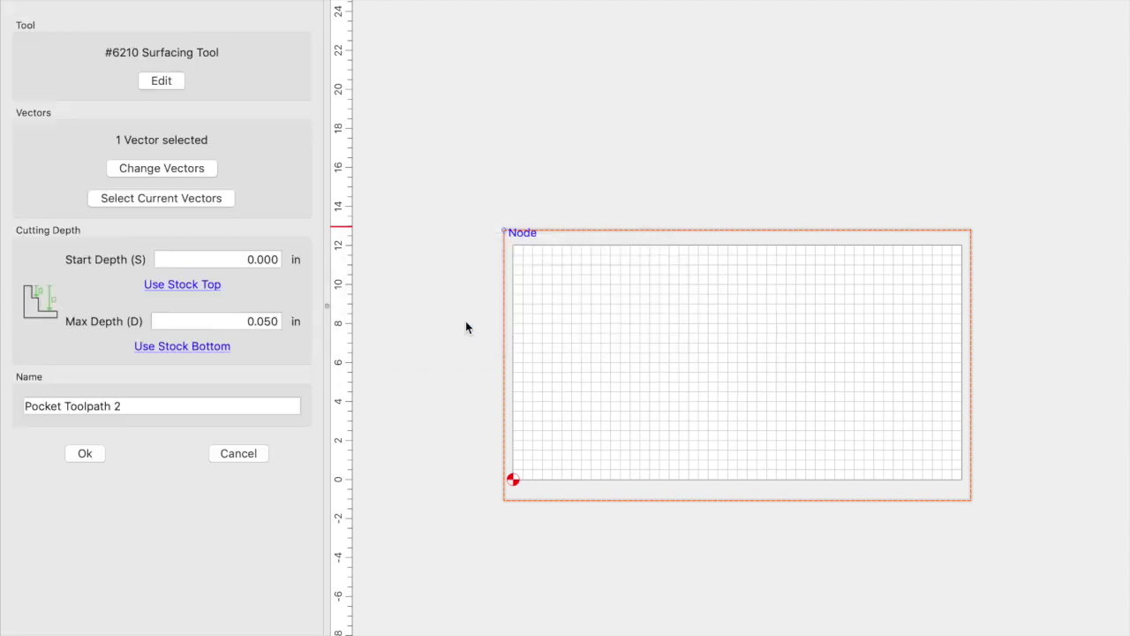
{"action": "left_click", "coordinate": [161, 81]}
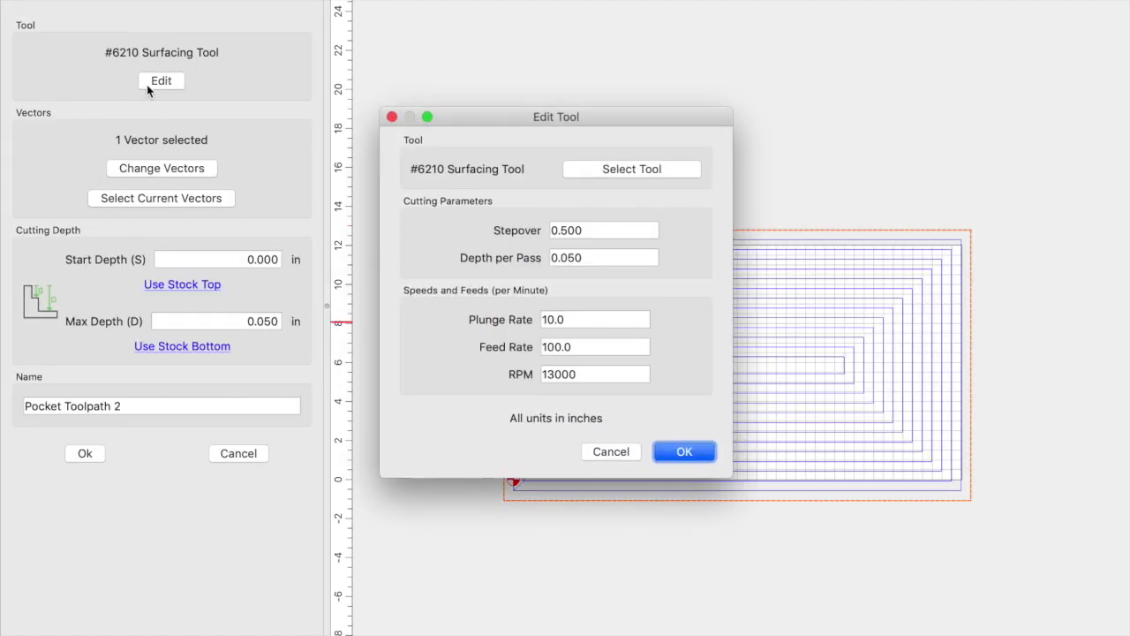
{"action": "left_click", "coordinate": [610, 169]}
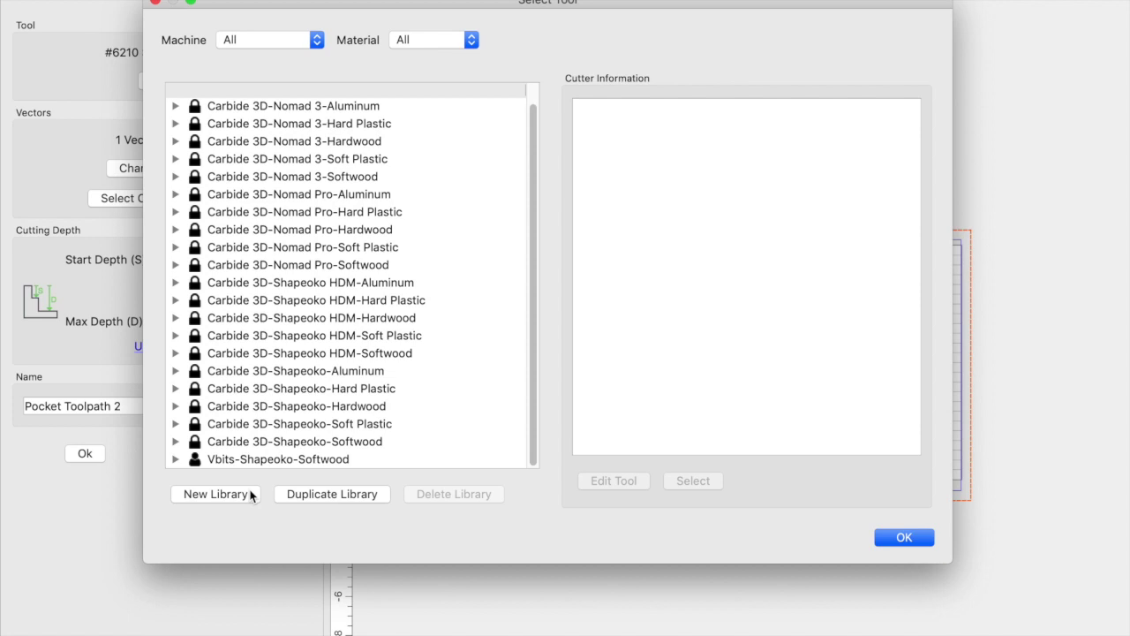
Create a new inch end mill in the Vbits-Shapeoko-Softwood library
{"action": "right_click", "coordinate": [212, 457]}
{"action": "mouse_move", "coordinate": [272, 455]}
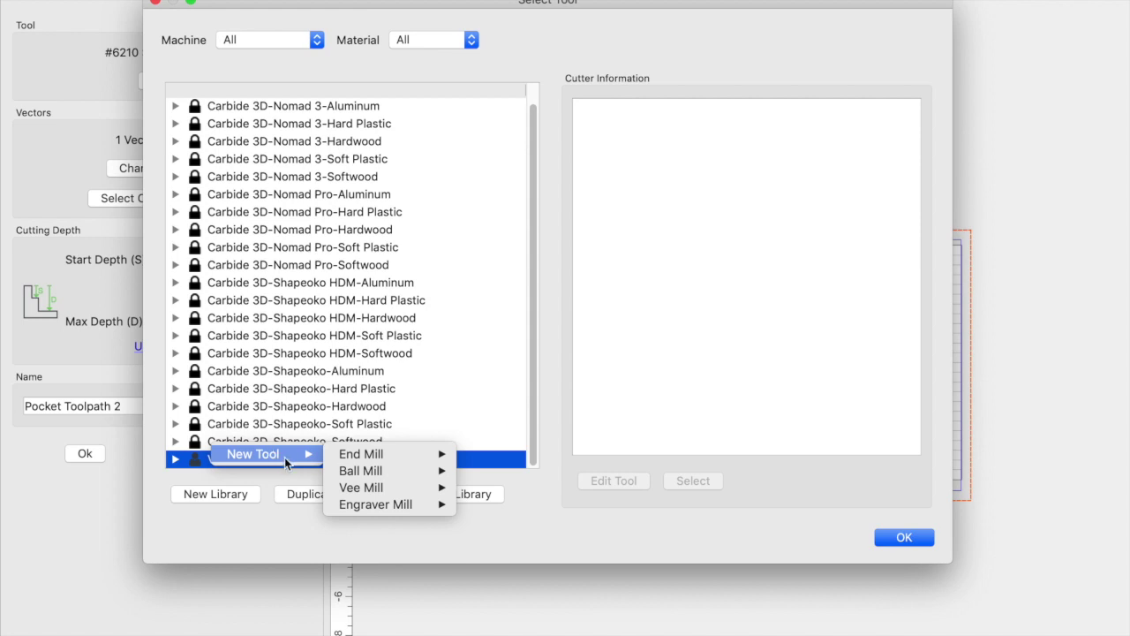
{"action": "mouse_move", "coordinate": [358, 455]}
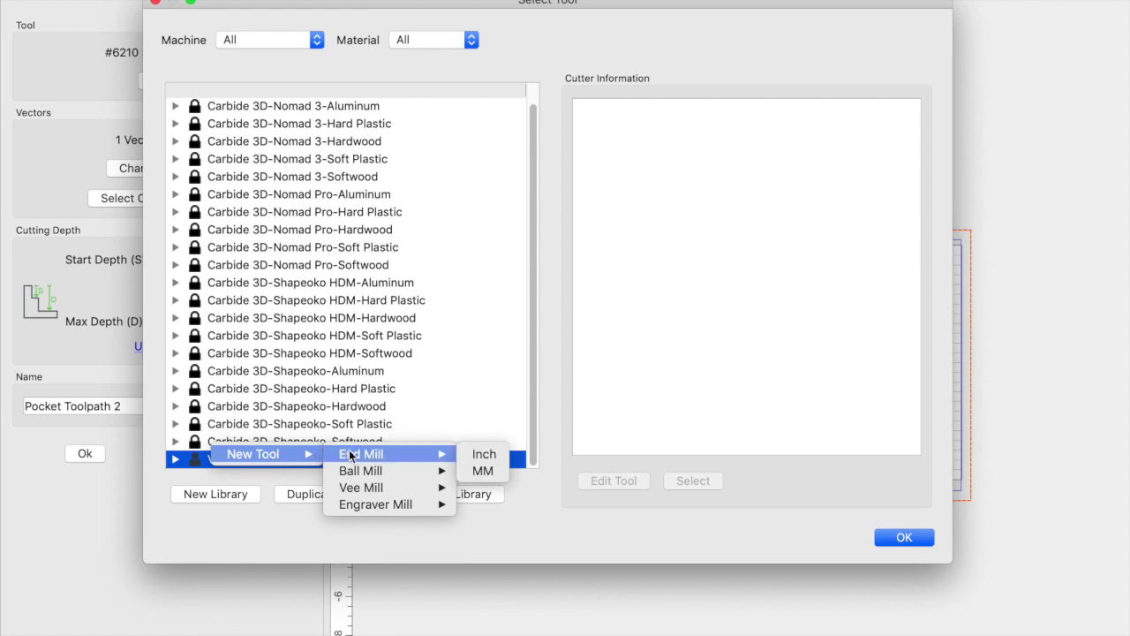
{"action": "left_click", "coordinate": [489, 454]}
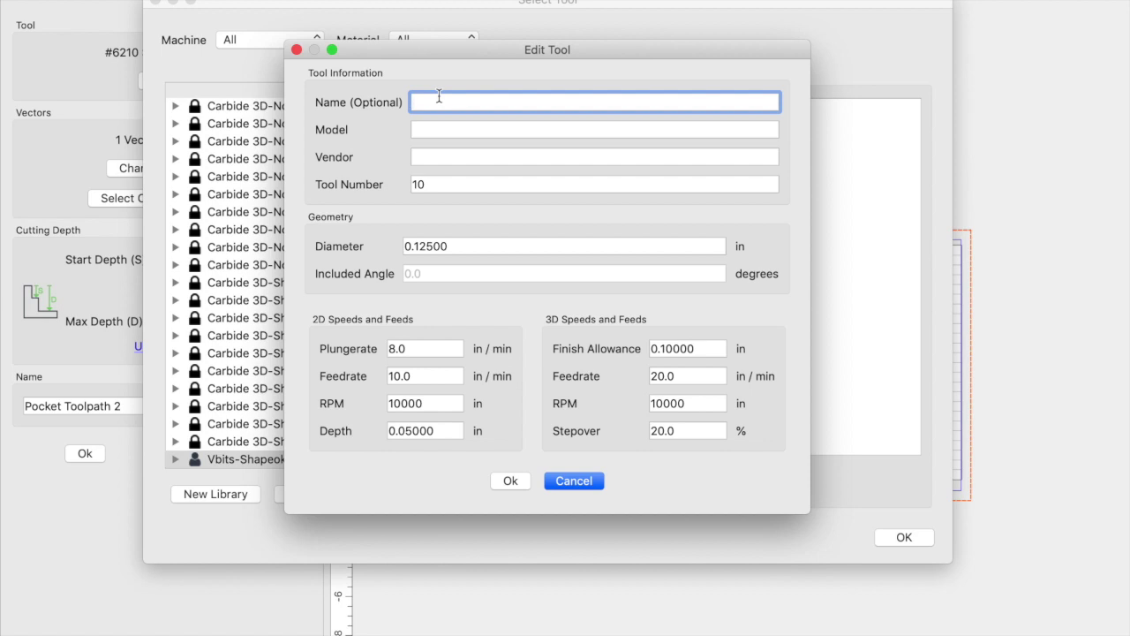
Name the tool '#6210 Whiteside Surfacing Bit' with model 6210, vendor Whiteside, tool number 6210
{"action": "type", "text": "#6210 Whiteside Surfacing Bit"}
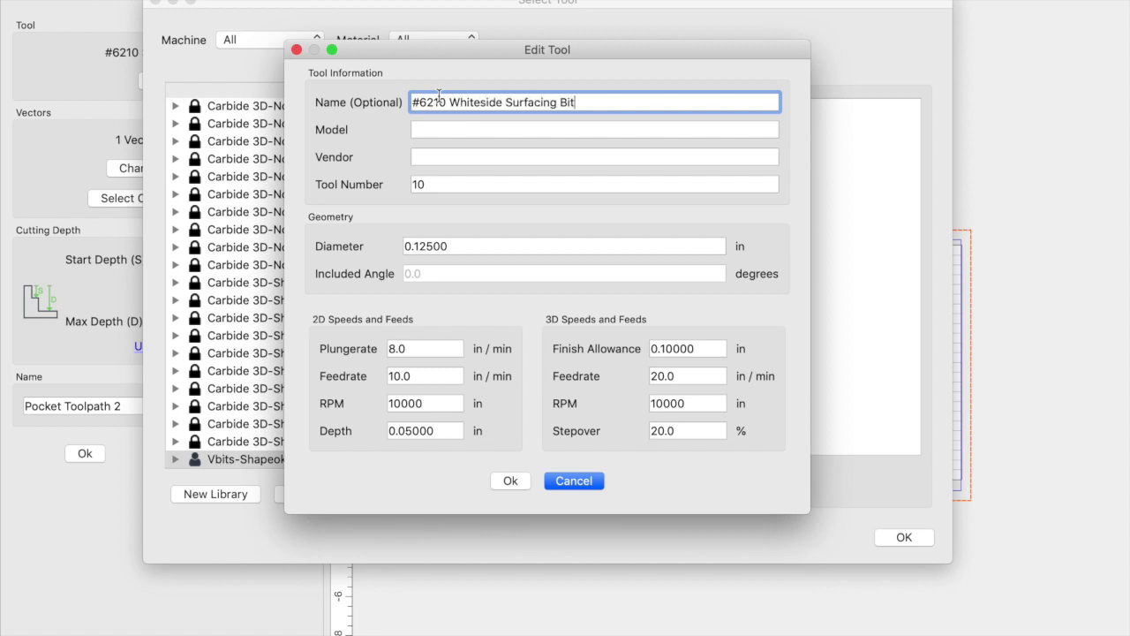
{"action": "key", "text": "Tab"}
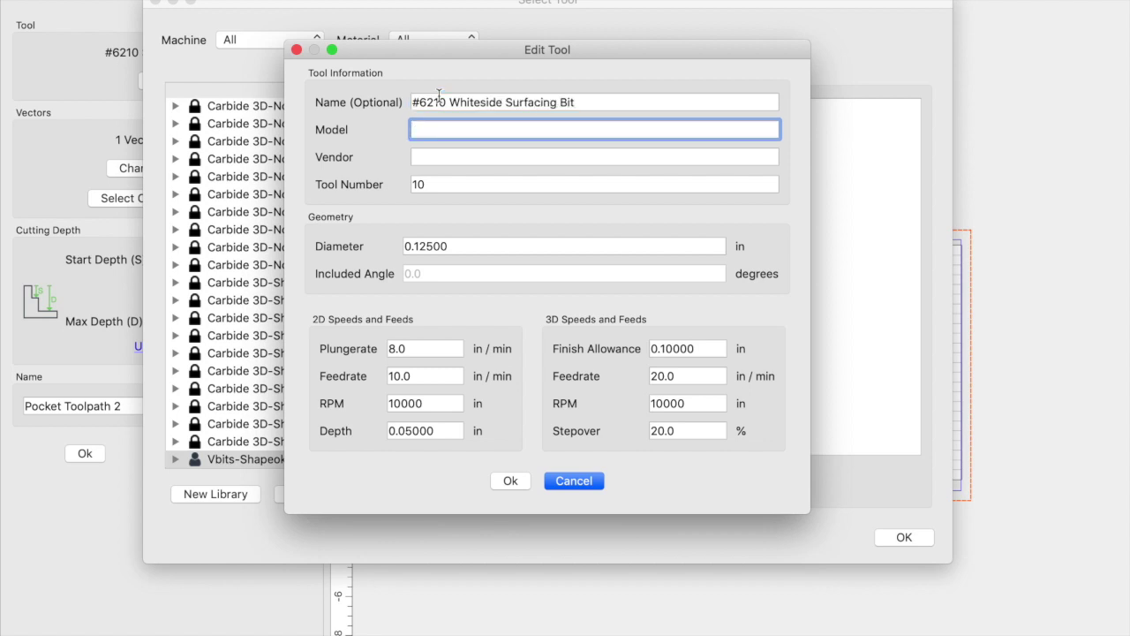
{"action": "type", "text": "6210"}
{"action": "key", "text": "Tab"}
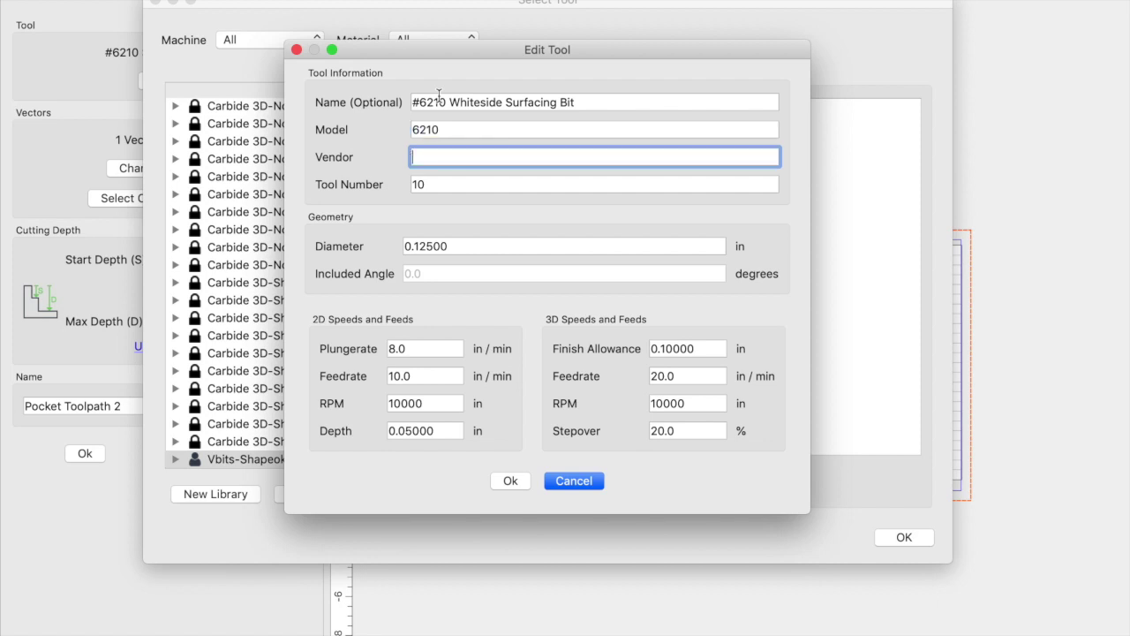
{"action": "type", "text": "Whiteside"}
{"action": "key", "text": "Tab"}
{"action": "type", "text": "6210"}
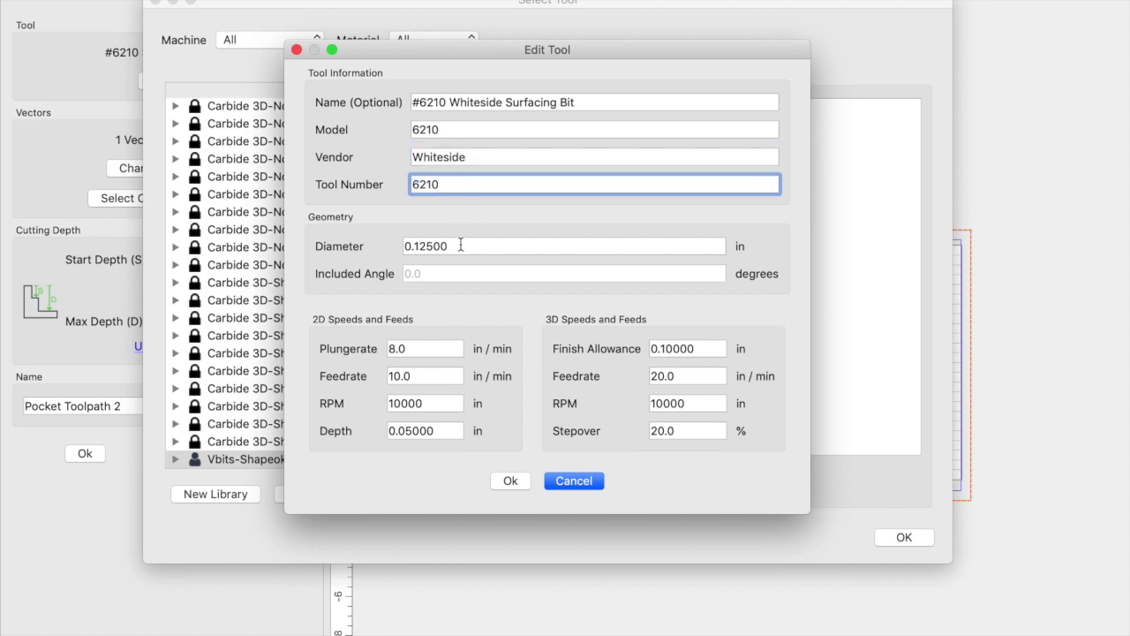
{"action": "left_click", "coordinate": [430, 245]}
Enter diameter 1.00 in, plunge rate 10.0, feed rate 100 and 13000 RPM, then save the end mill
{"action": "double_click", "coordinate": [430, 245]}
{"action": "type", "text": "1.00"}
{"action": "key", "text": "Tab"}
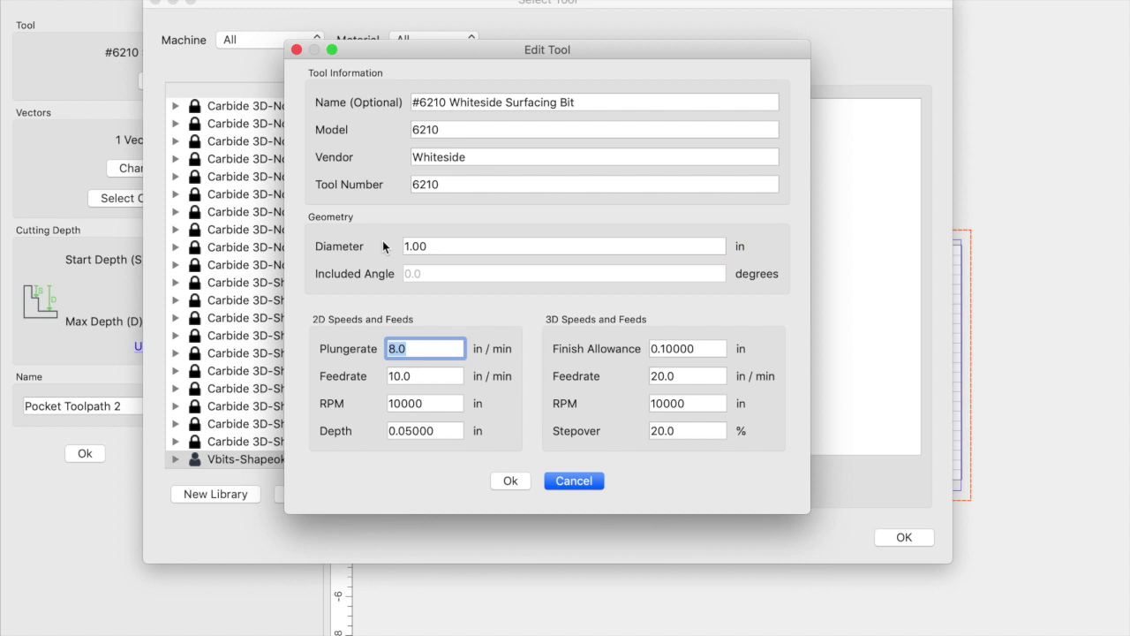
{"action": "type", "text": "100"}
{"action": "key", "text": "BackSpace"}
{"action": "key", "text": "BackSpace"}
{"action": "type", "text": "0.0"}
{"action": "key", "text": "Tab"}
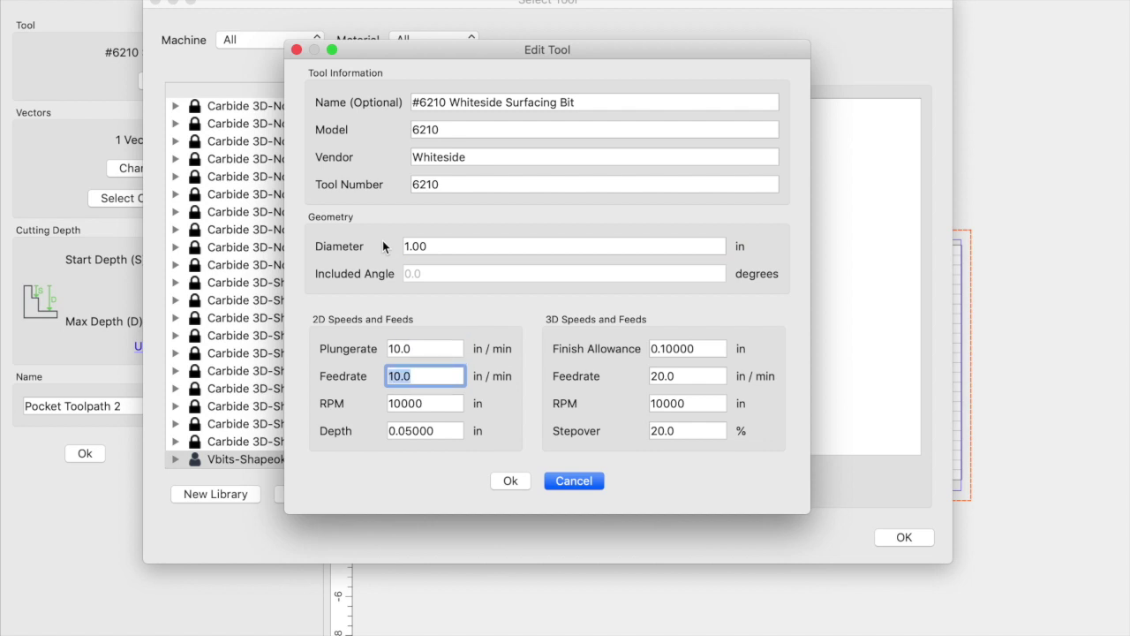
{"action": "type", "text": "100"}
{"action": "key", "text": "Tab"}
{"action": "type", "text": "13000"}
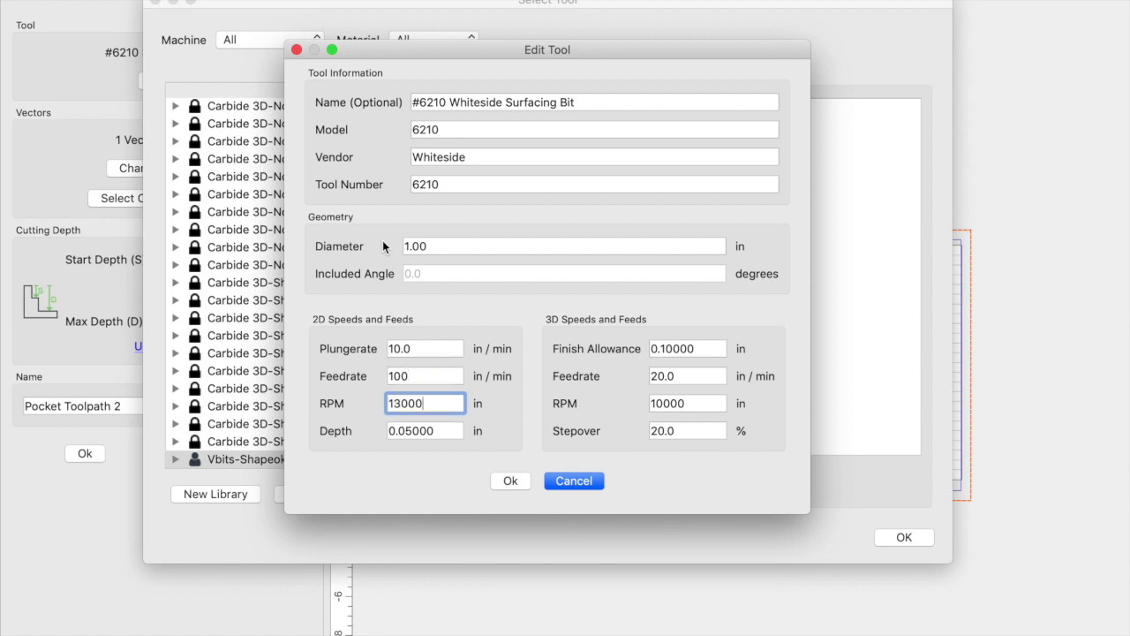
{"action": "key", "text": "Tab"}
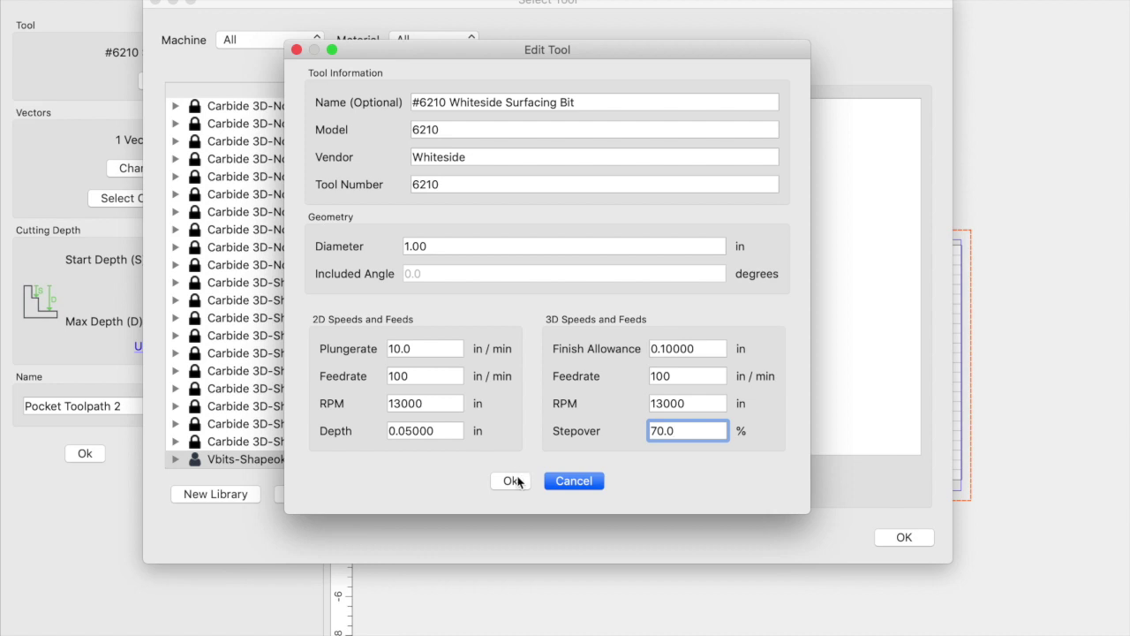
{"action": "left_click", "coordinate": [513, 480]}
Show the #6210 Whiteside Surfacing Bit's details under Vbits-Shapeoko-Softwood End Mills
{"action": "left_click", "coordinate": [175, 459]}
{"action": "left_click", "coordinate": [194, 413]}
{"action": "scroll", "coordinate": [270, 427], "scroll_direction": "down", "scroll_amount": 5}
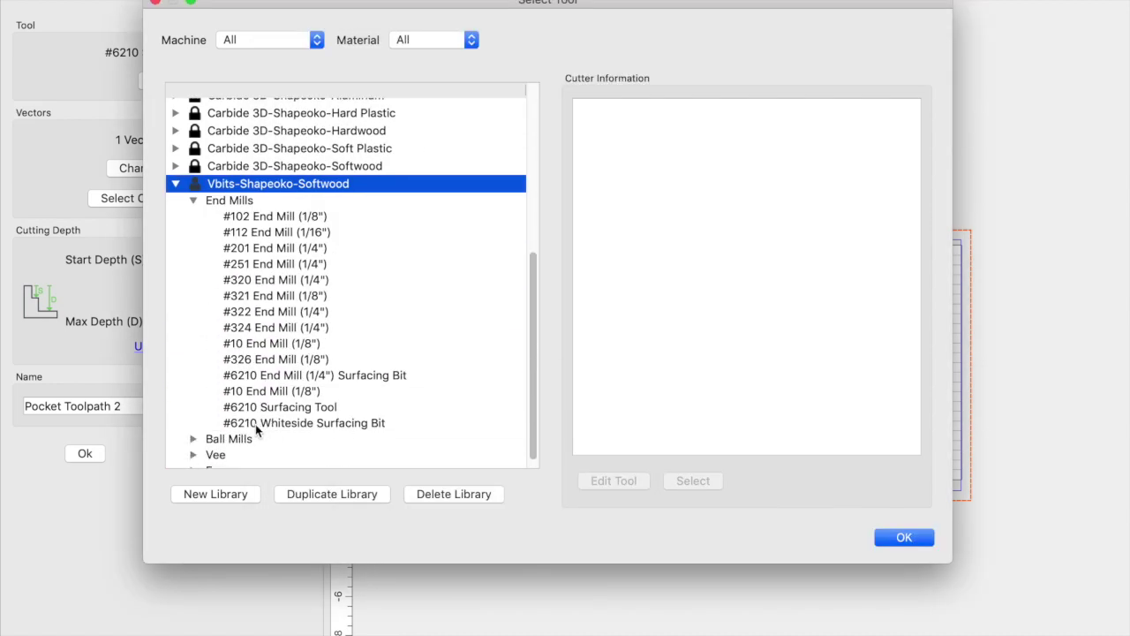
{"action": "left_click", "coordinate": [260, 425]}
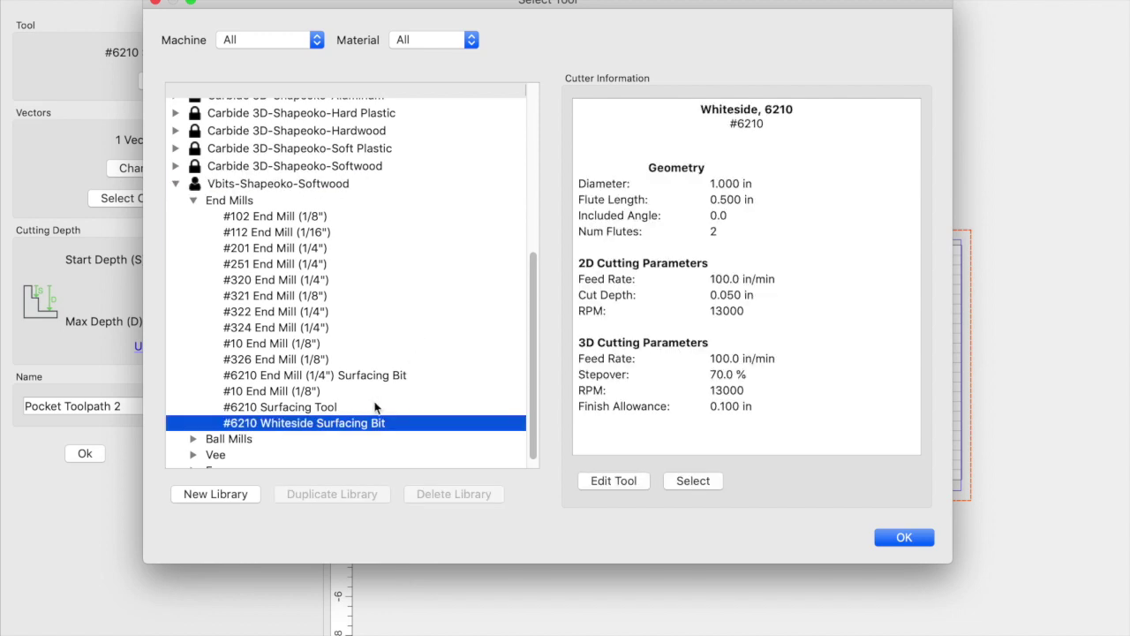